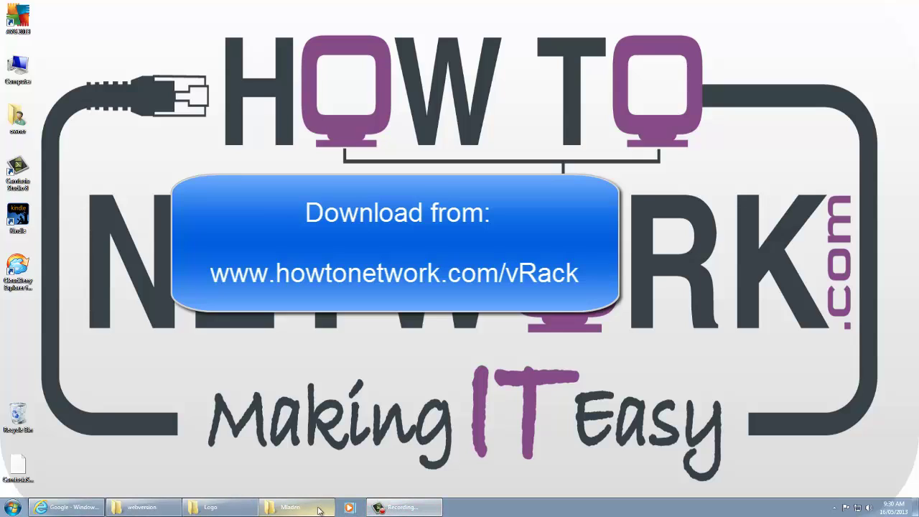
Launch the howtonetwork_lab self-extracting archive from the Mladen folder, allowing it past the security warning.
click(259, 422)
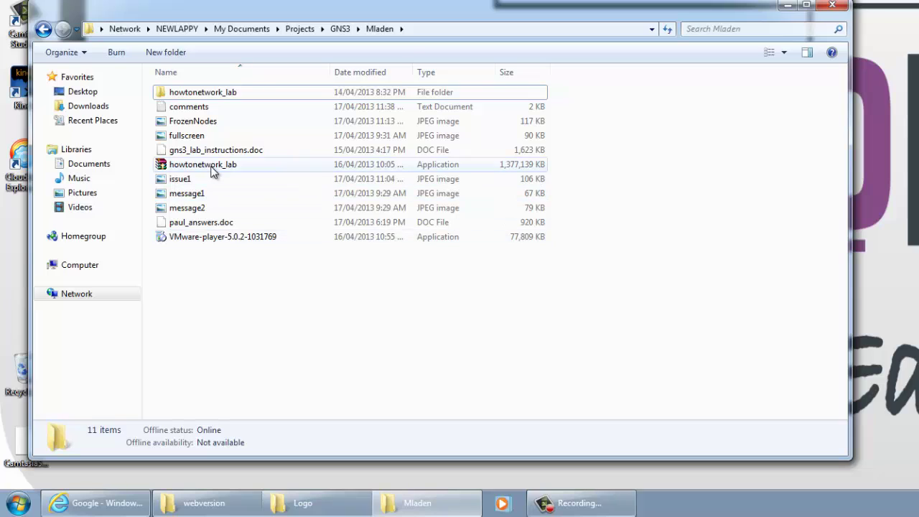
click(212, 170)
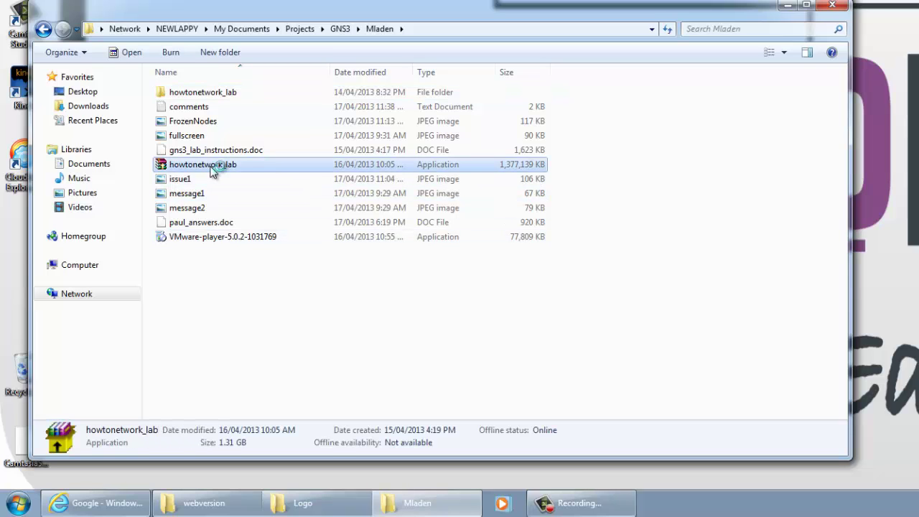
double_click(211, 165)
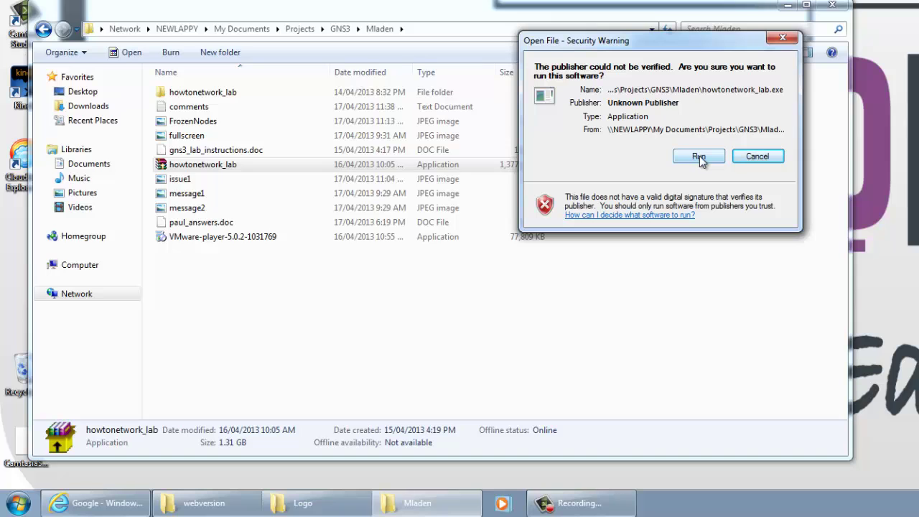
click(699, 157)
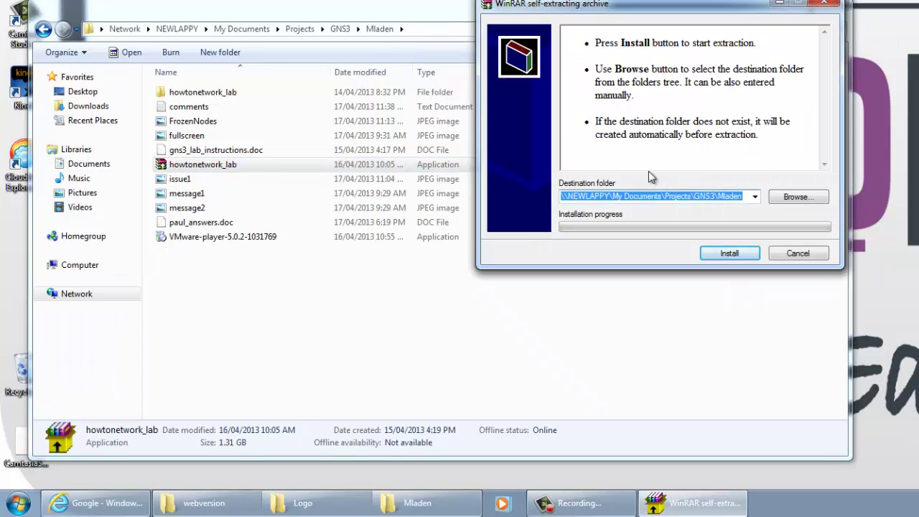
Create a vRack folder under My Documents\Projects and install the lab archive into it.
click(799, 196)
drag(676, 32, 629, 1)
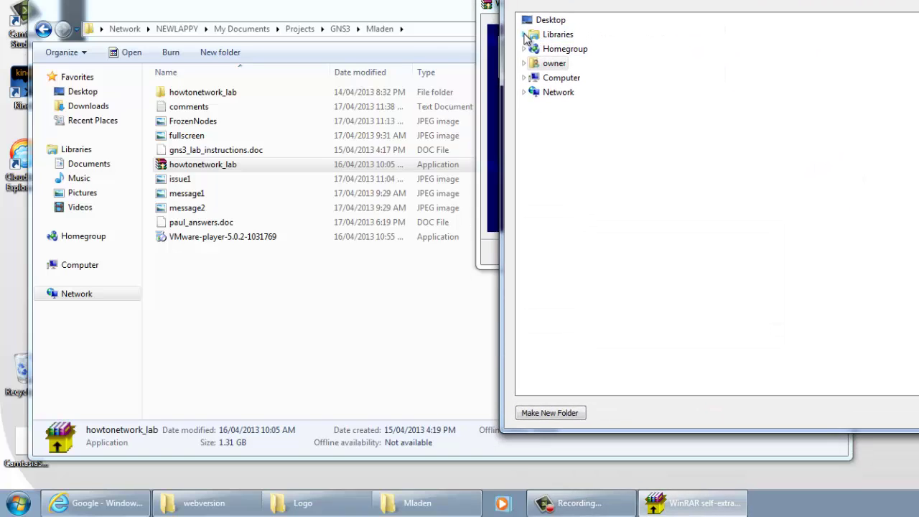
click(525, 34)
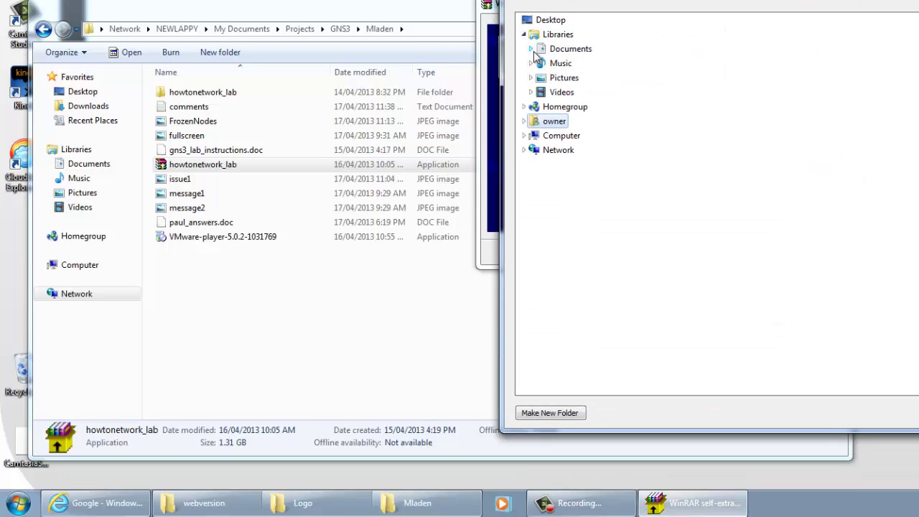
click(531, 48)
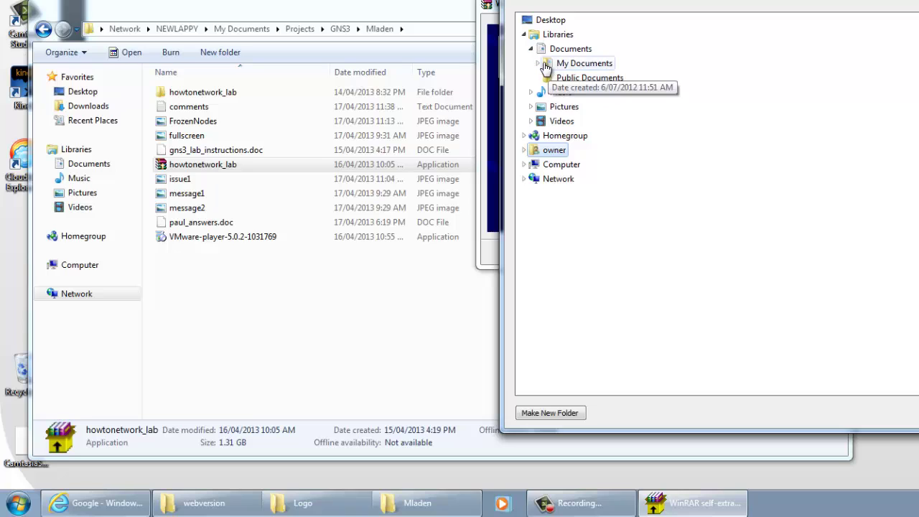
click(554, 66)
click(572, 138)
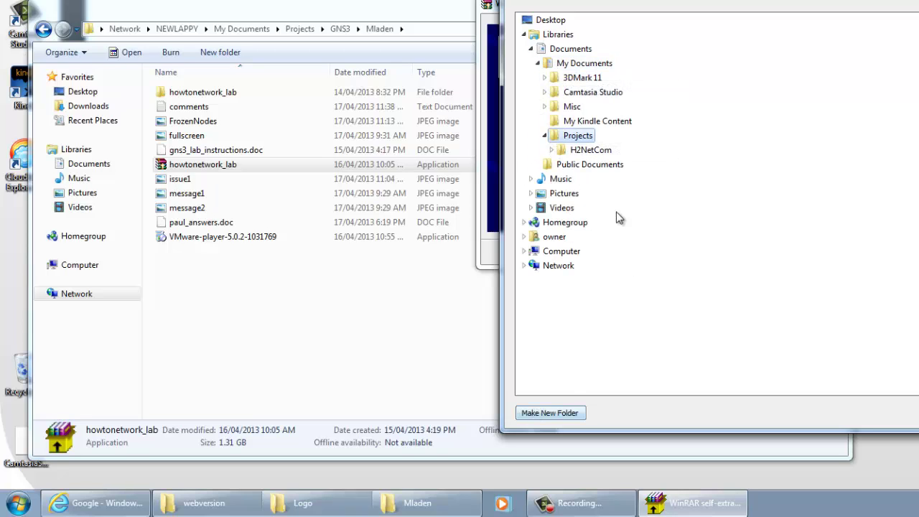
click(558, 414)
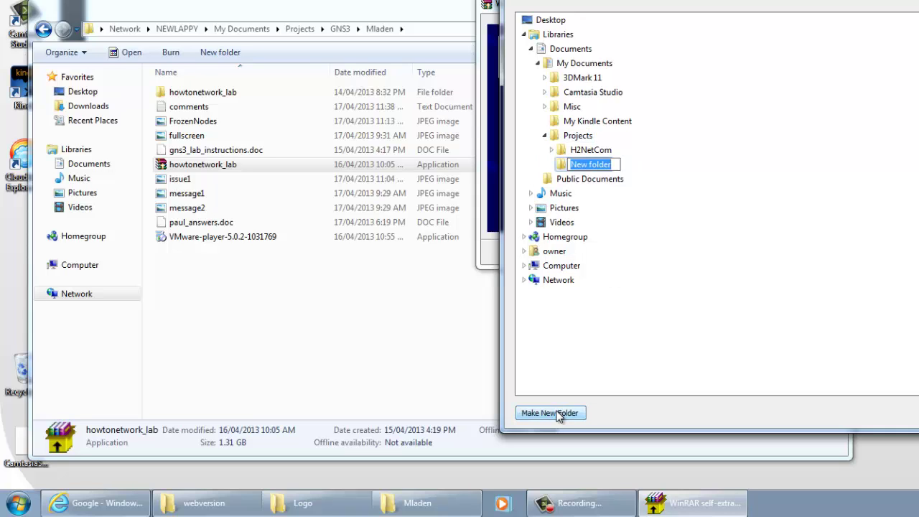
text(v)
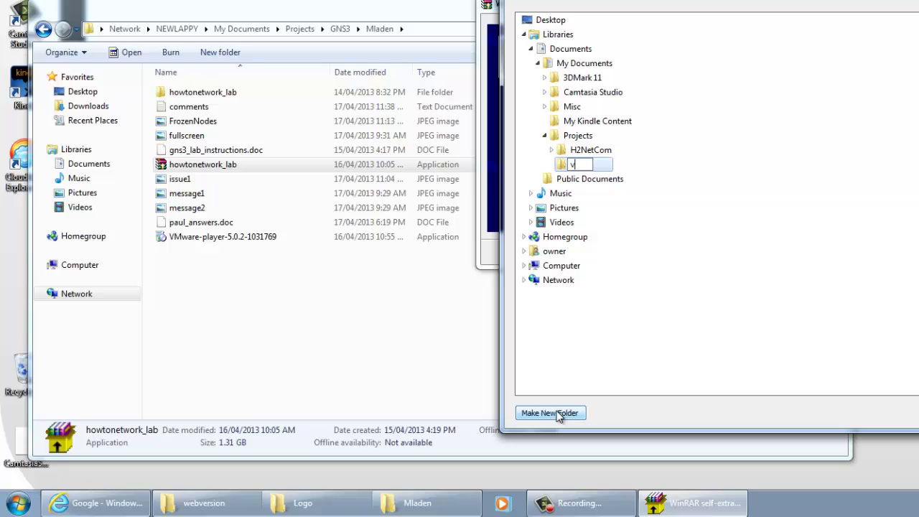
text(Rack)
key(Return)
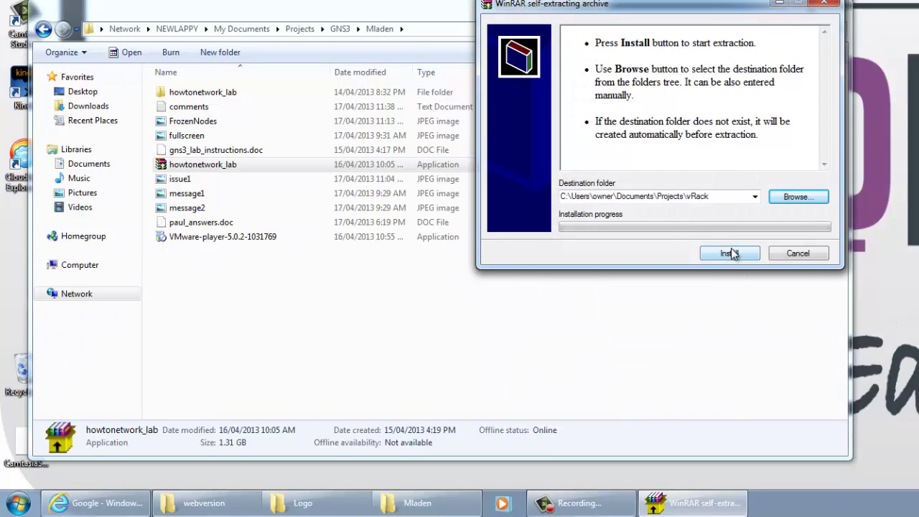
click(729, 253)
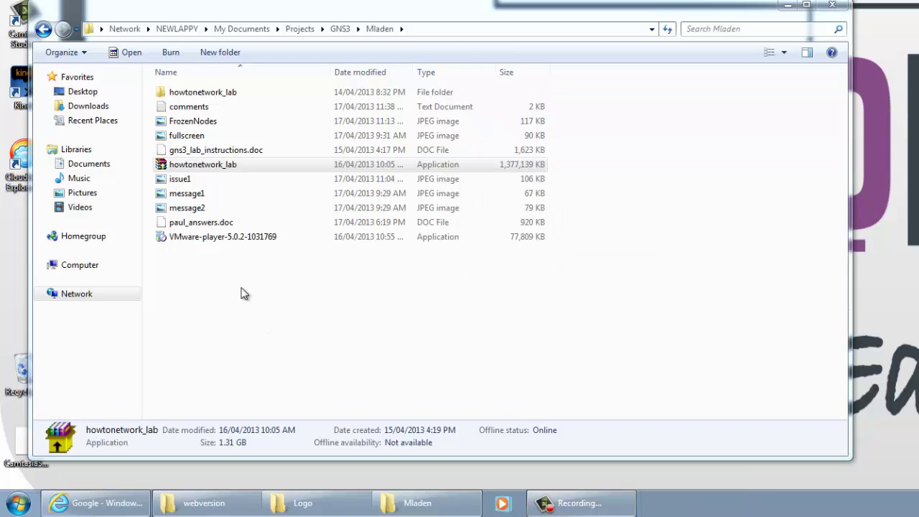
Run the VMware-player-5.0.2-1031769 installer past the security warning and finish the setup wizard.
click(231, 237)
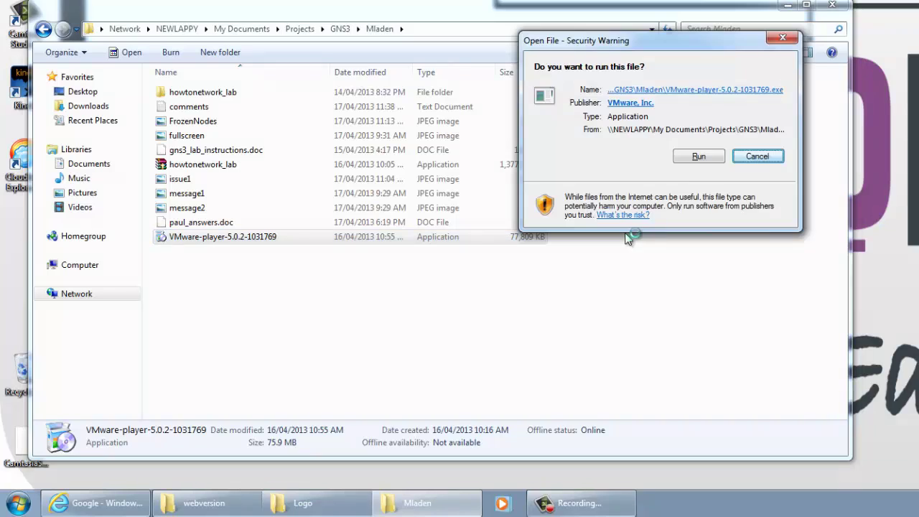
click(697, 156)
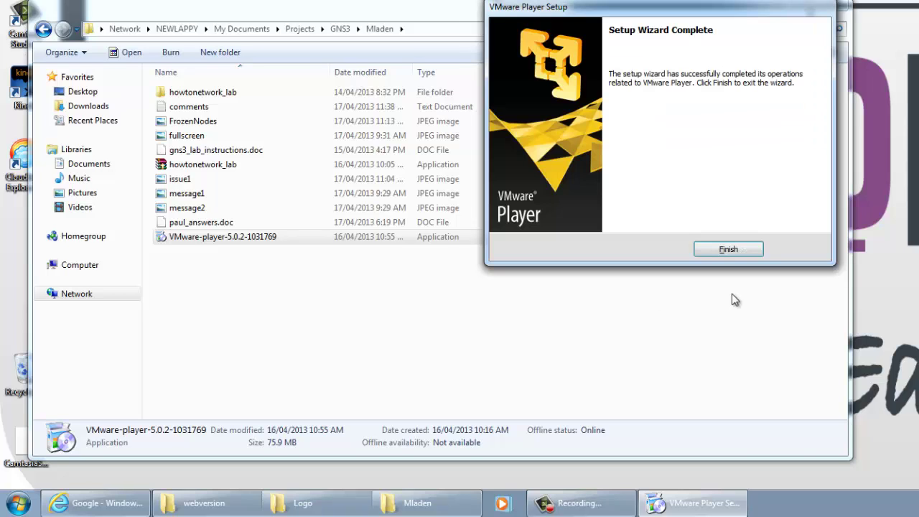
click(729, 251)
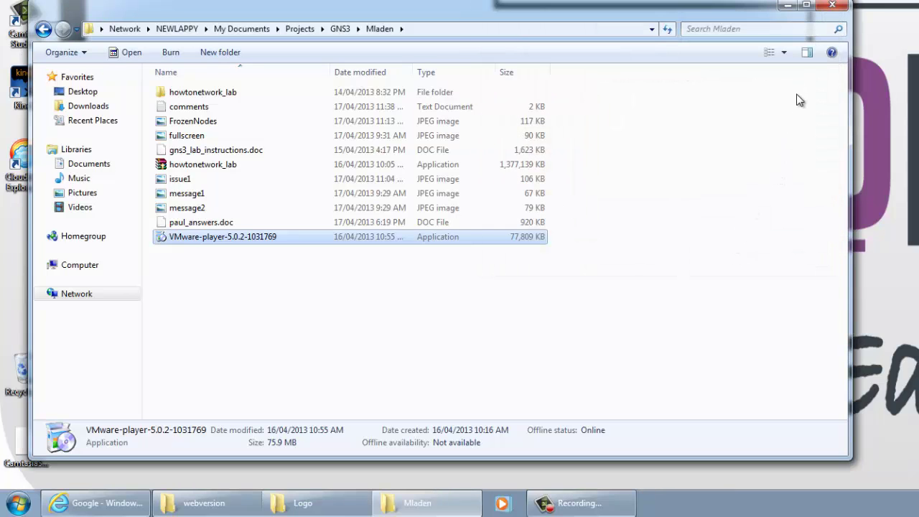
Start VMware Player from the Start menu and accept its licence agreement.
click(788, 5)
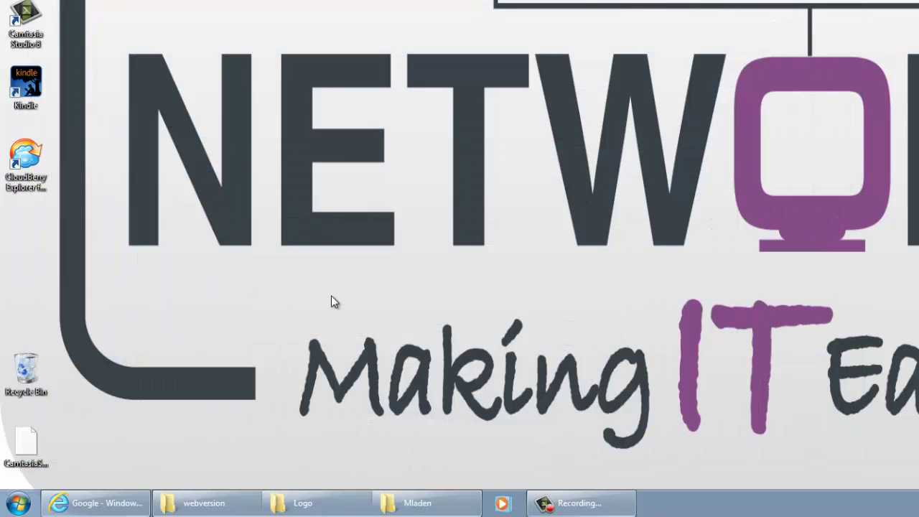
click(16, 503)
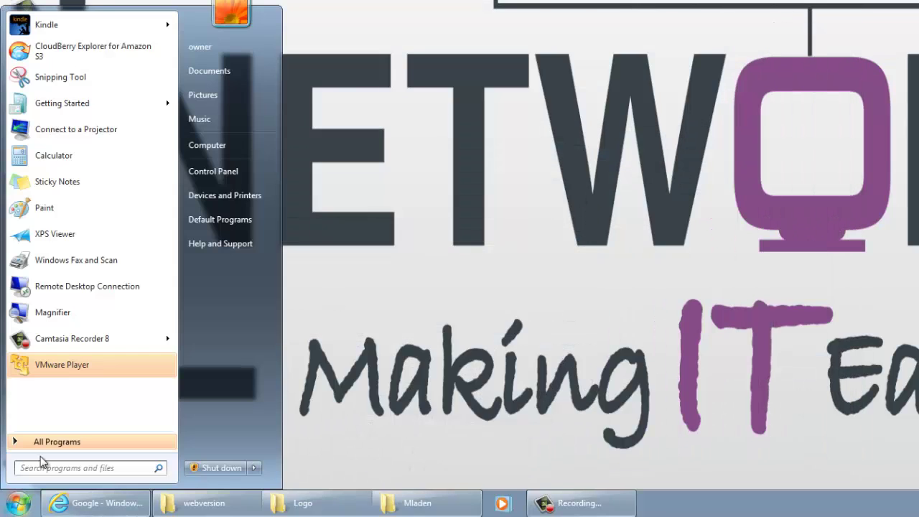
click(71, 365)
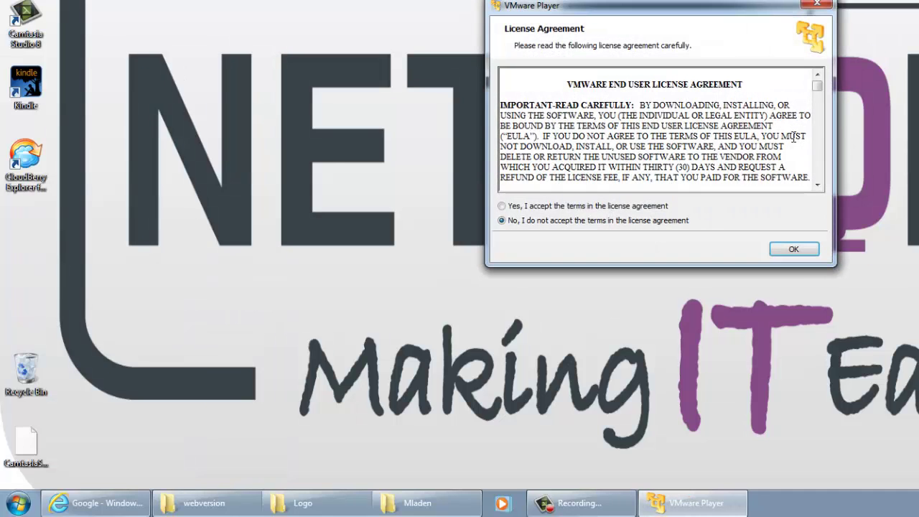
click(503, 206)
drag(817, 86, 817, 167)
click(793, 249)
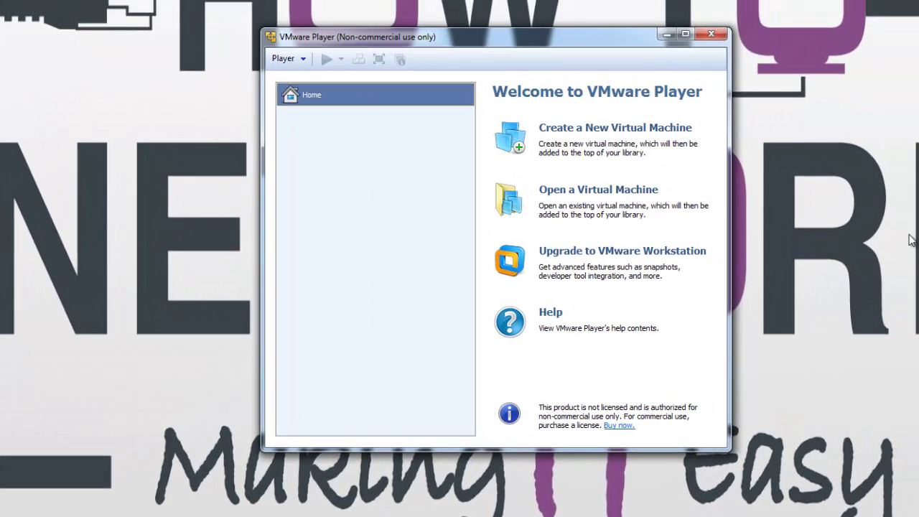
Open the howtonetwork_lab VM file from Projects\vRack\howtonetwork_lab.
click(601, 190)
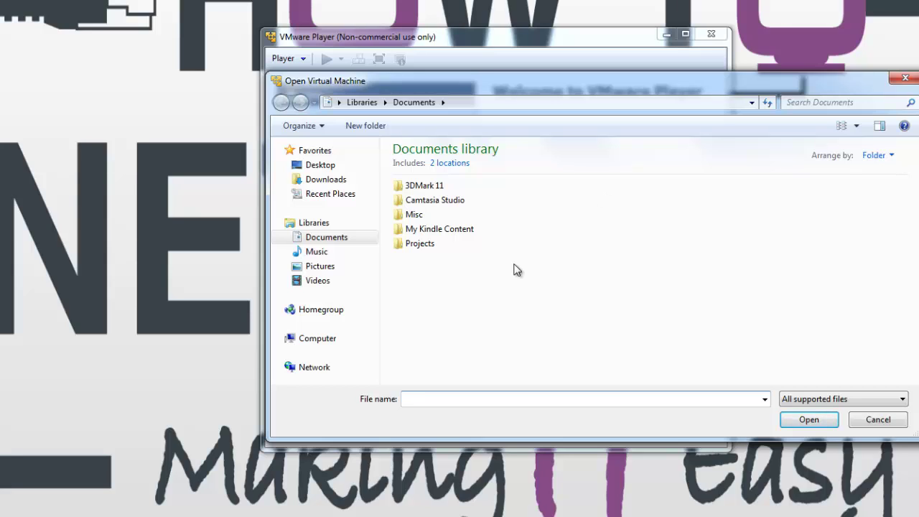
double_click(416, 244)
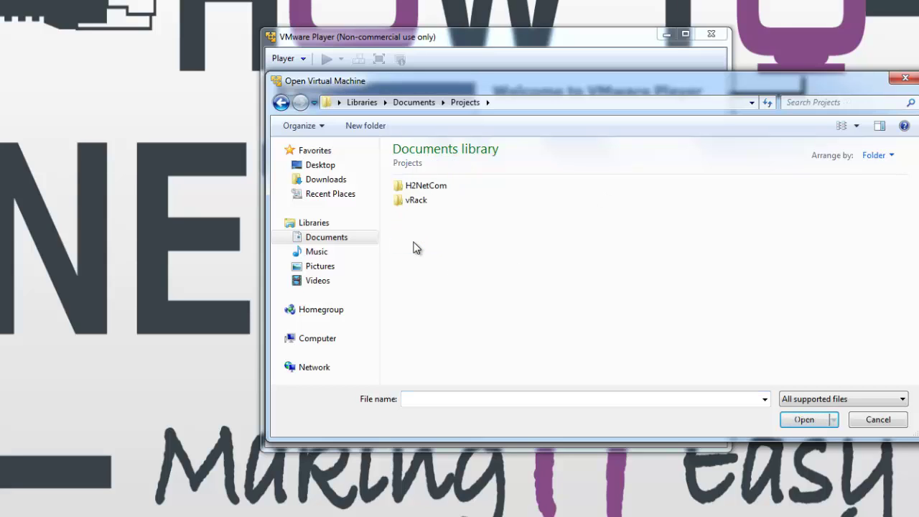
double_click(408, 201)
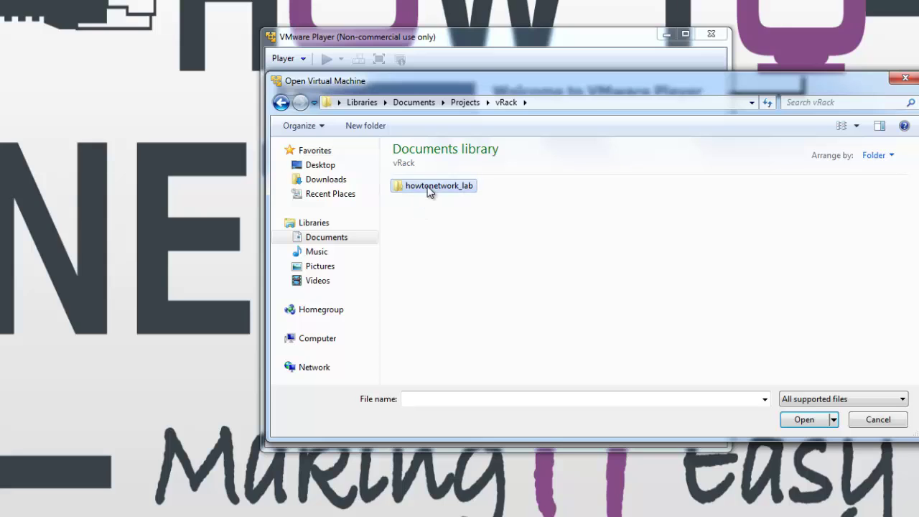
double_click(427, 187)
click(447, 217)
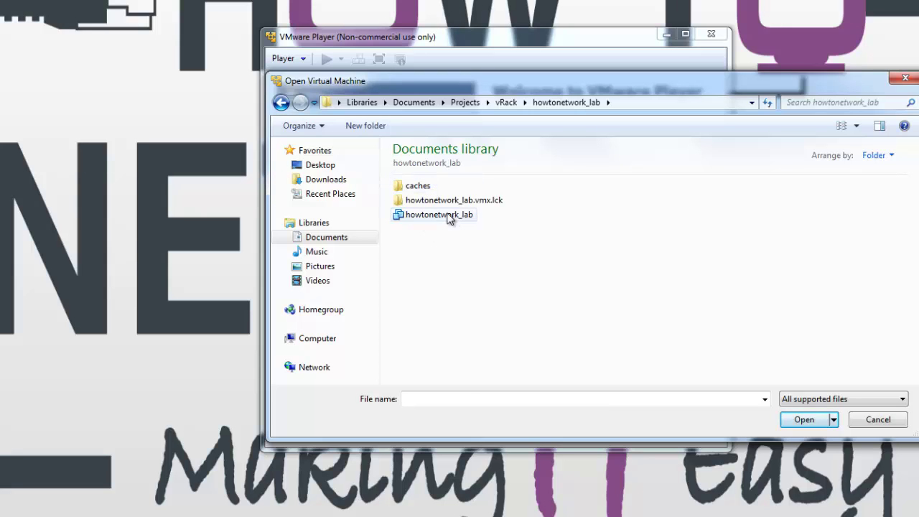
click(803, 419)
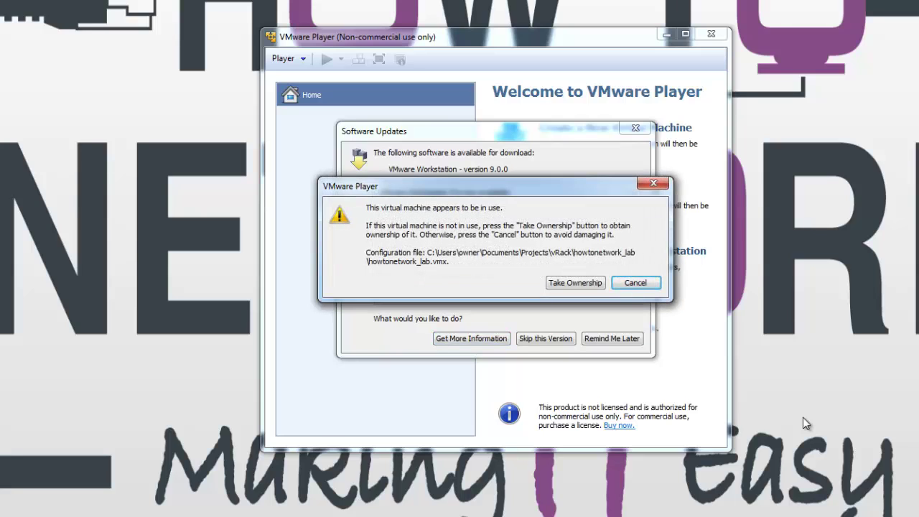
Take ownership of the in-use howtonetwork_lab VM and dismiss the Software Updates notice.
click(574, 282)
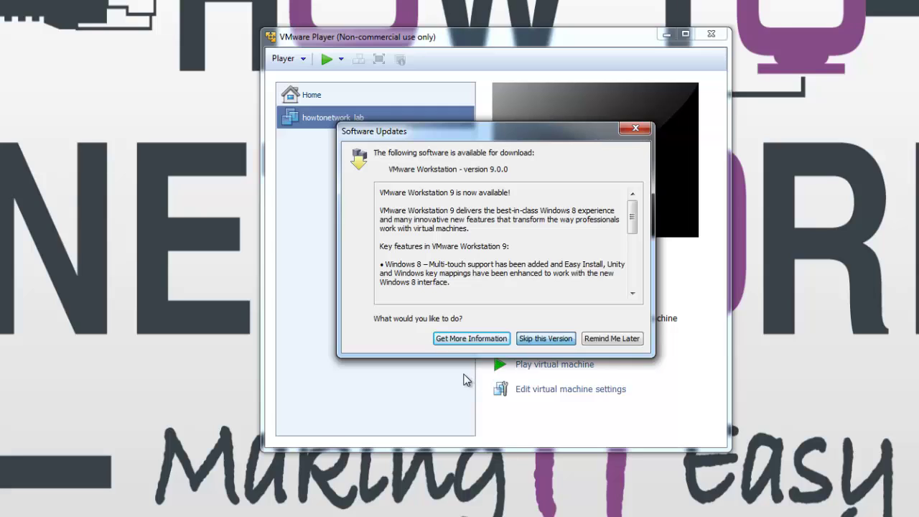
key(Escape)
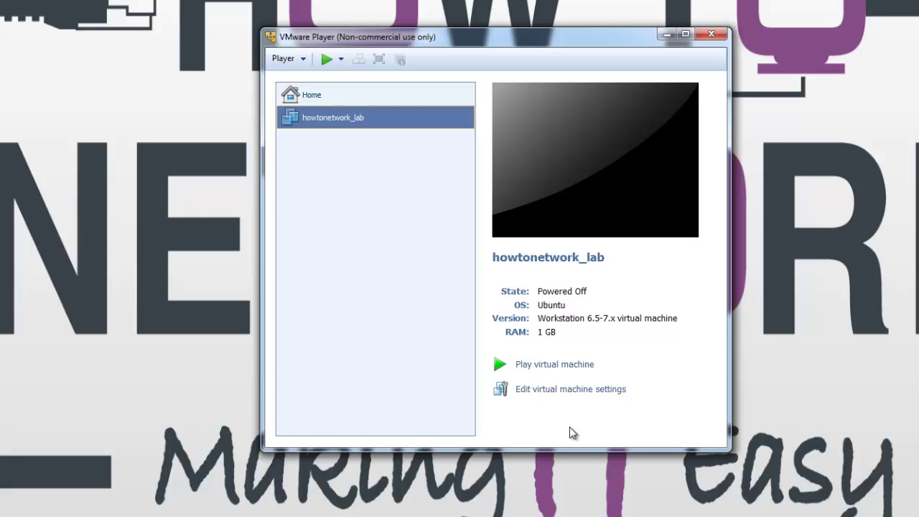
Power on howtonetwork_lab, clearing the long-mode hint and answering the moved-or-copied prompt.
click(547, 365)
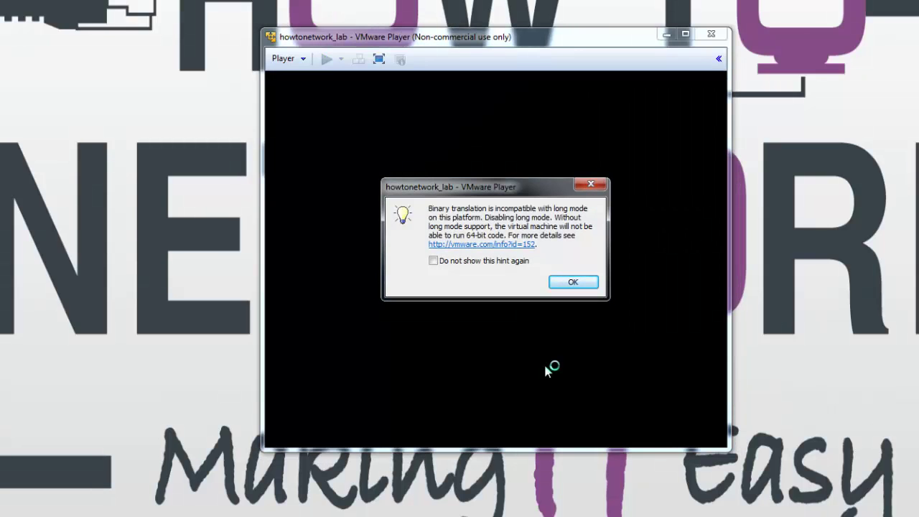
click(573, 282)
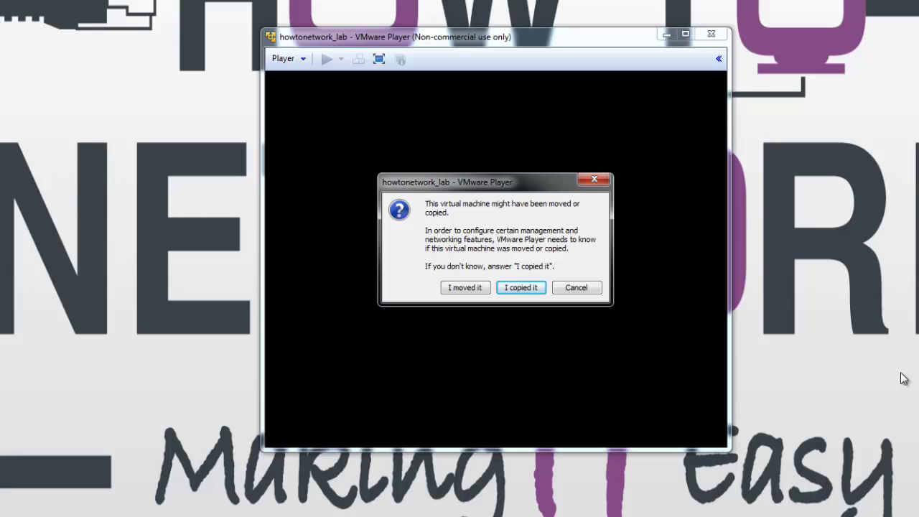
click(520, 287)
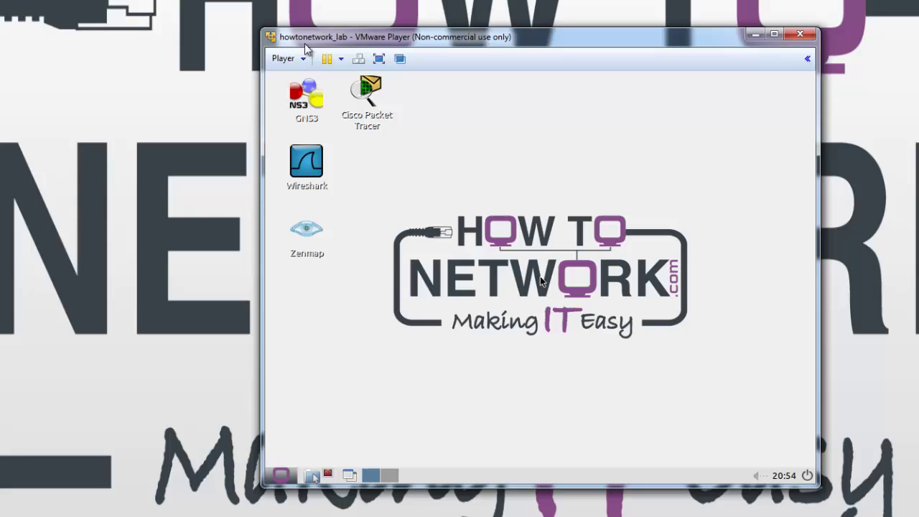
Launch GNS3 from its desktop launcher inside the howtonetwork_lab guest.
click(305, 89)
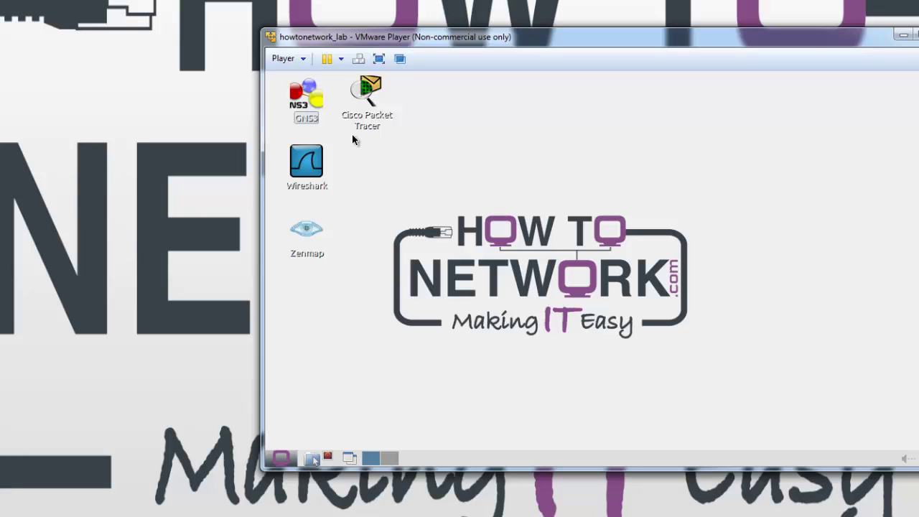
right_click(311, 102)
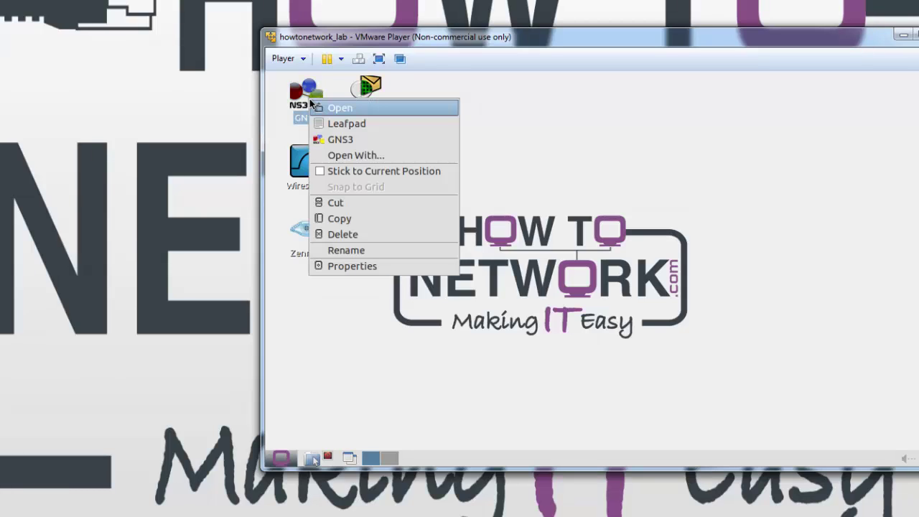
click(347, 110)
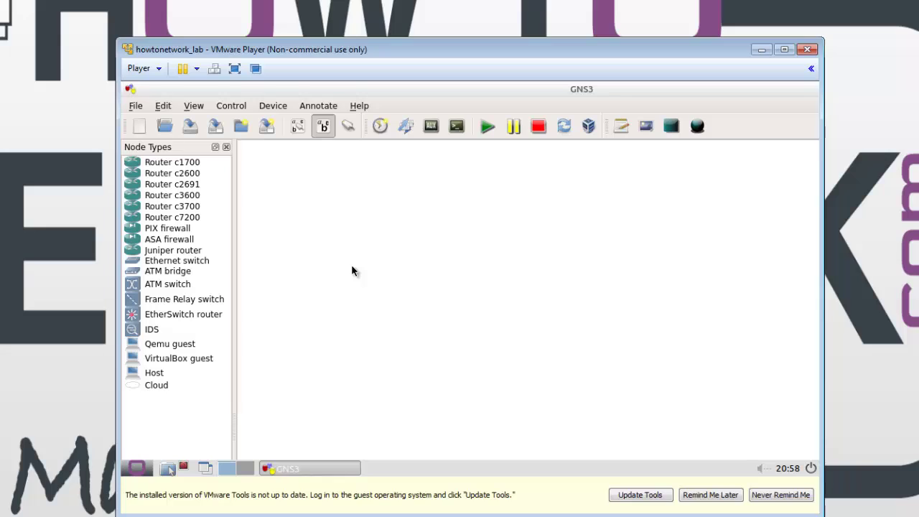
Open topology.net from the CCNA_lab folder.
click(136, 106)
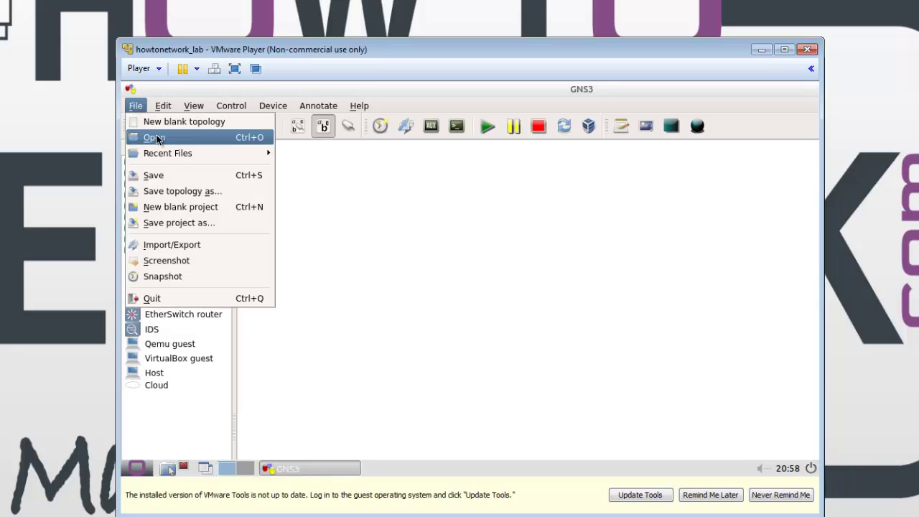
click(158, 137)
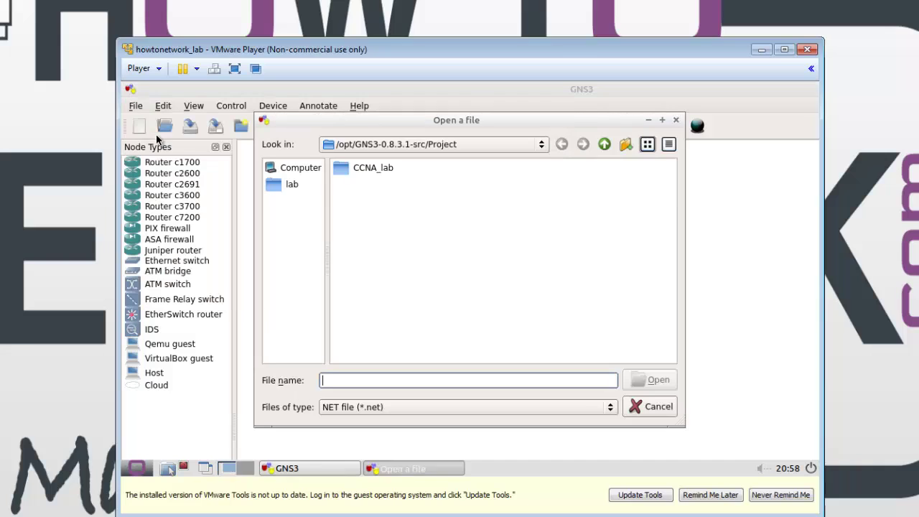
double_click(370, 170)
click(367, 188)
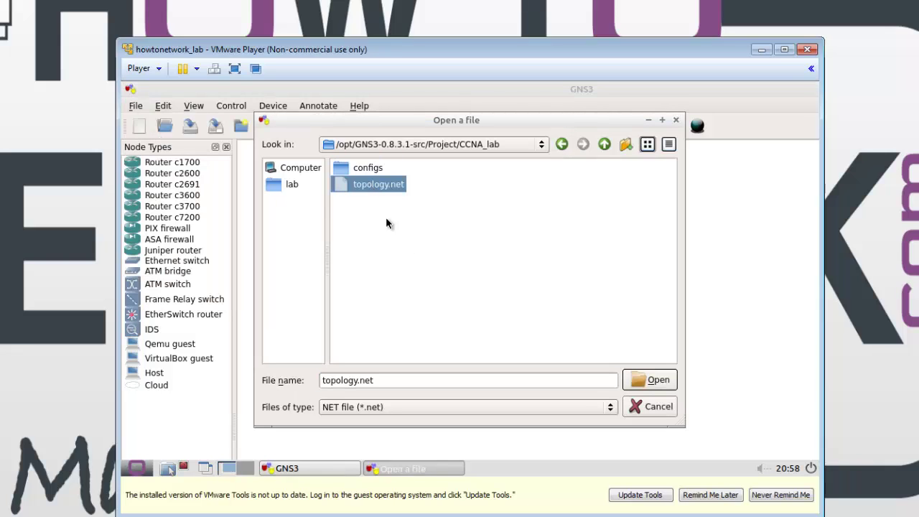
click(650, 380)
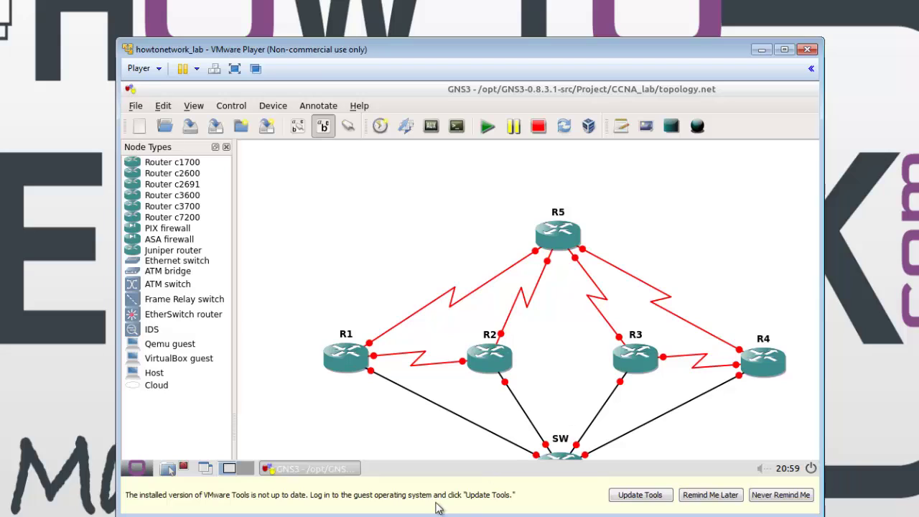
Dismiss the VMware Tools reminder, start all topology devices, and show interface labels on links.
click(707, 495)
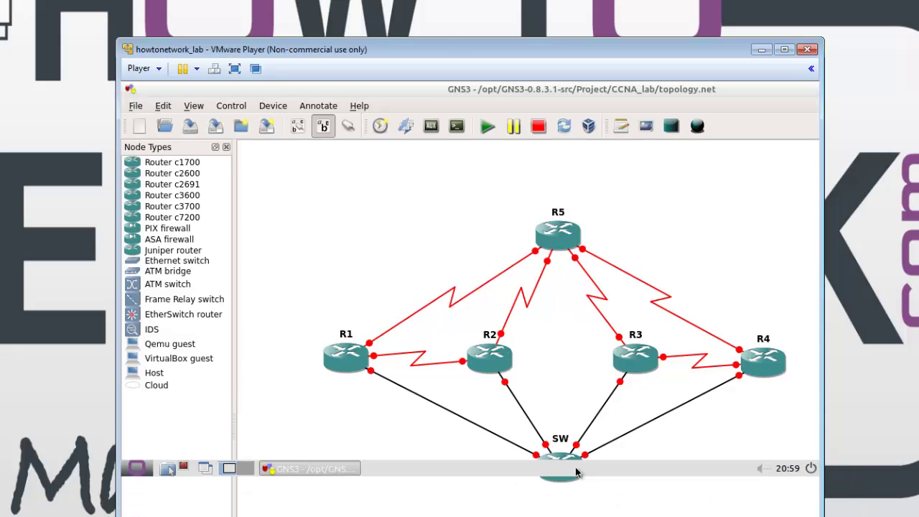
click(488, 127)
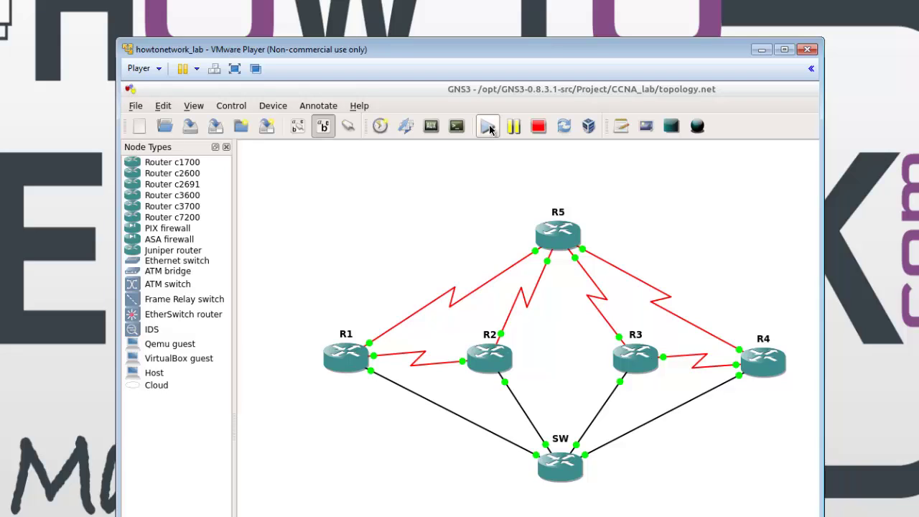
click(299, 127)
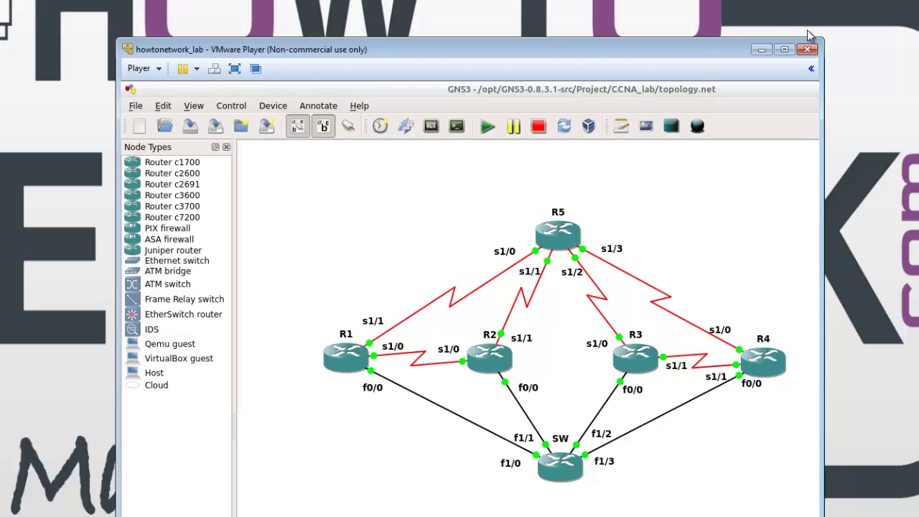
Make VMware Player full screen and open console windows for every GNS3 router.
click(785, 49)
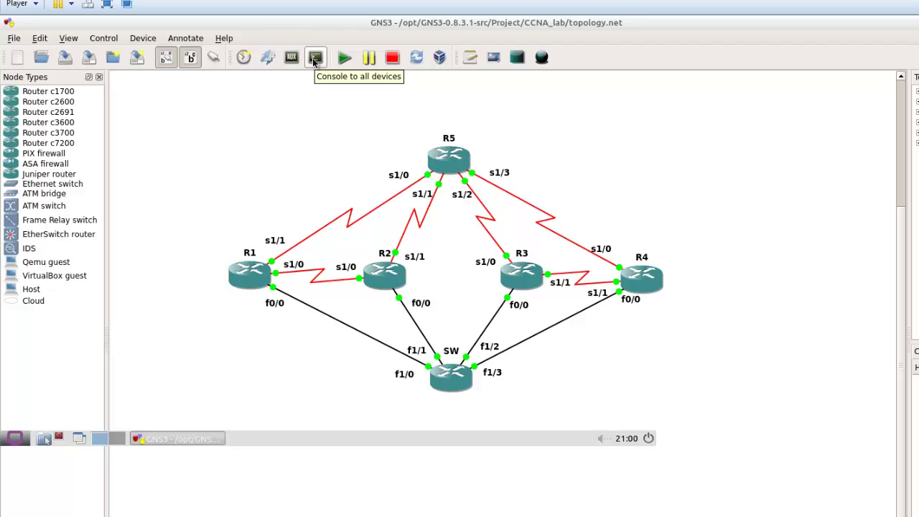
click(315, 62)
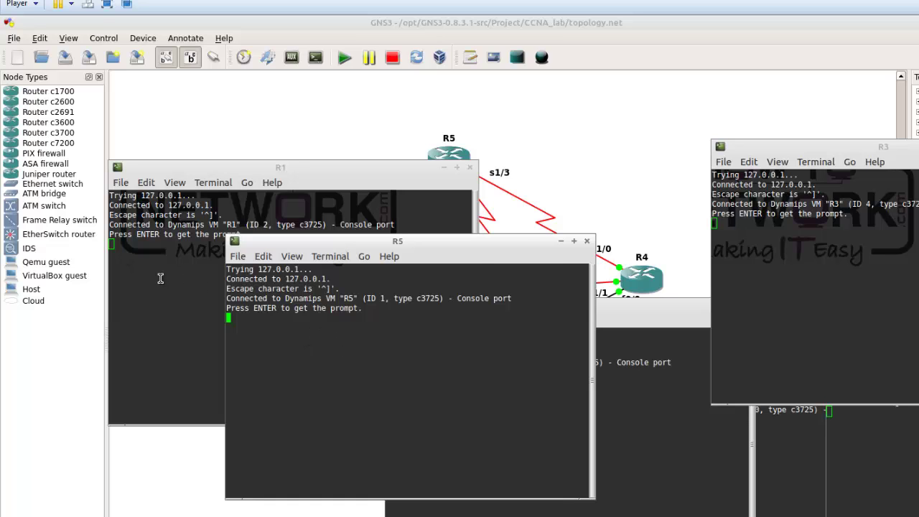
Bring the R1 console forward, get a prompt, and enter global configuration mode with conf t.
click(186, 275)
drag(353, 170, 469, 194)
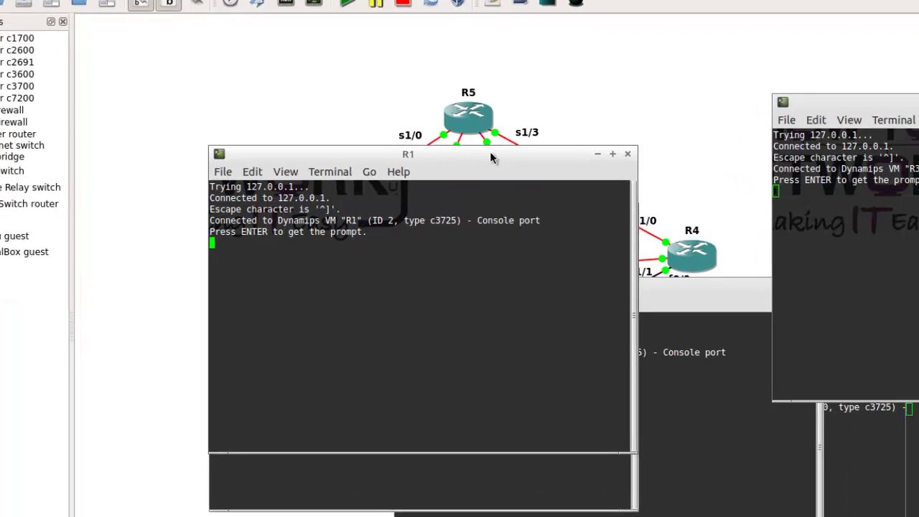
key(Return)
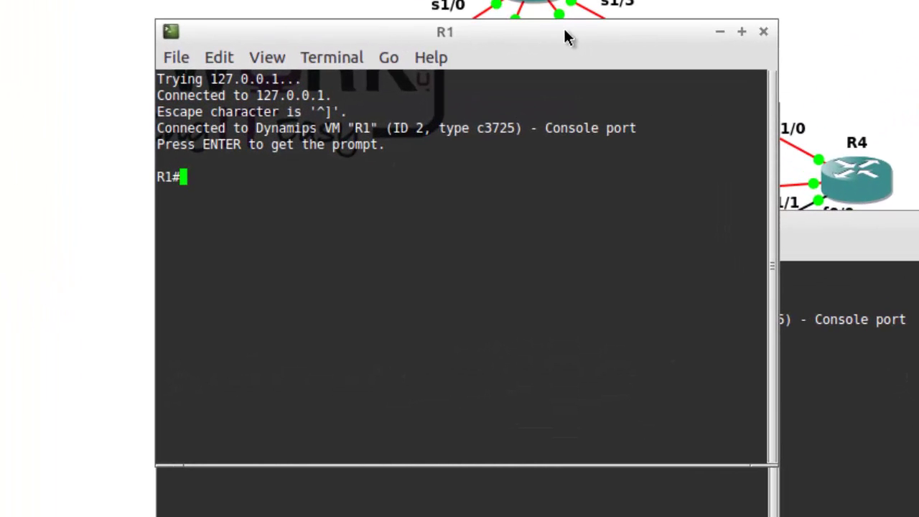
text(conf t)
key(Return)
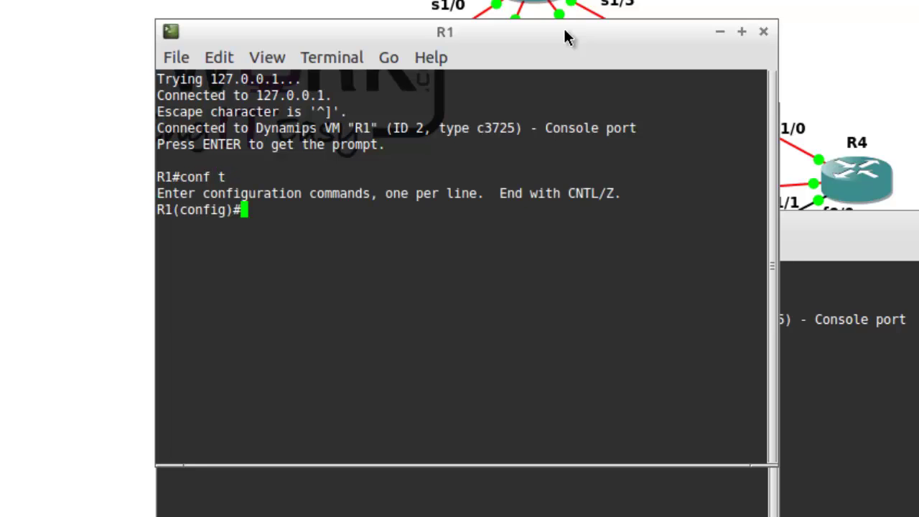
Exit configuration mode and run show ip int brief on R1.
text(exit)
key(Return)
text(show ip int brief)
key(Return)
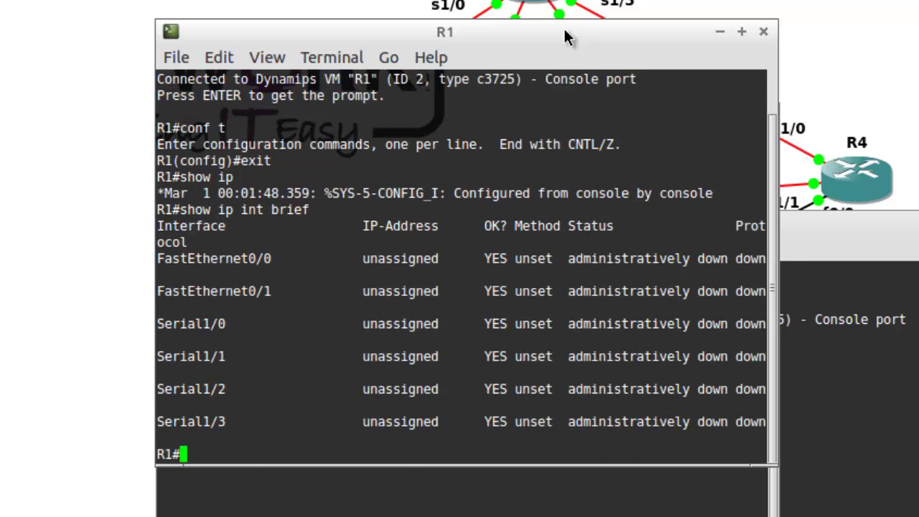